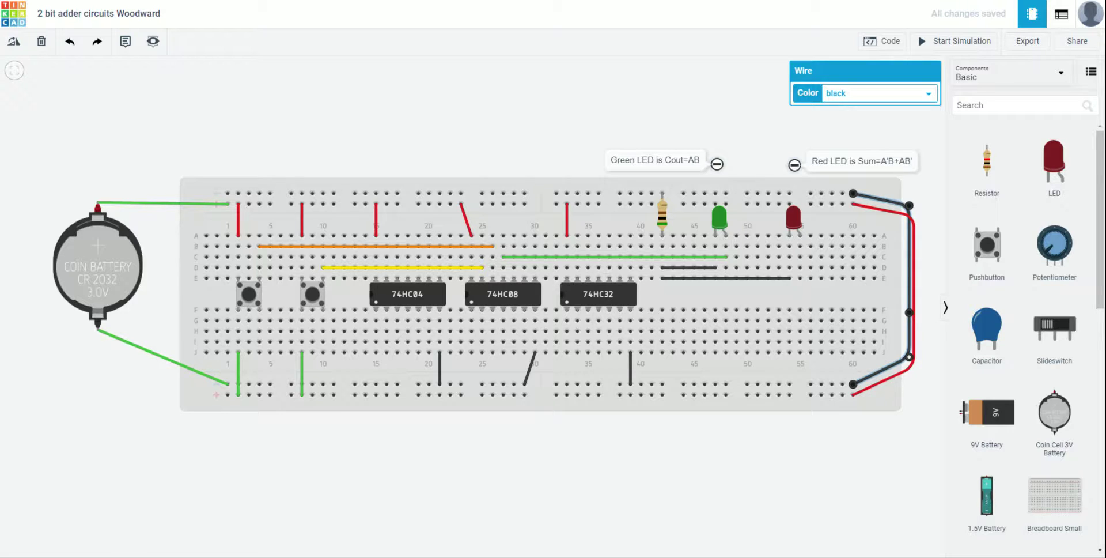
left_click(714, 268)
Draw an orange wire along row G from column 15 to column 4.
left_click(375, 321)
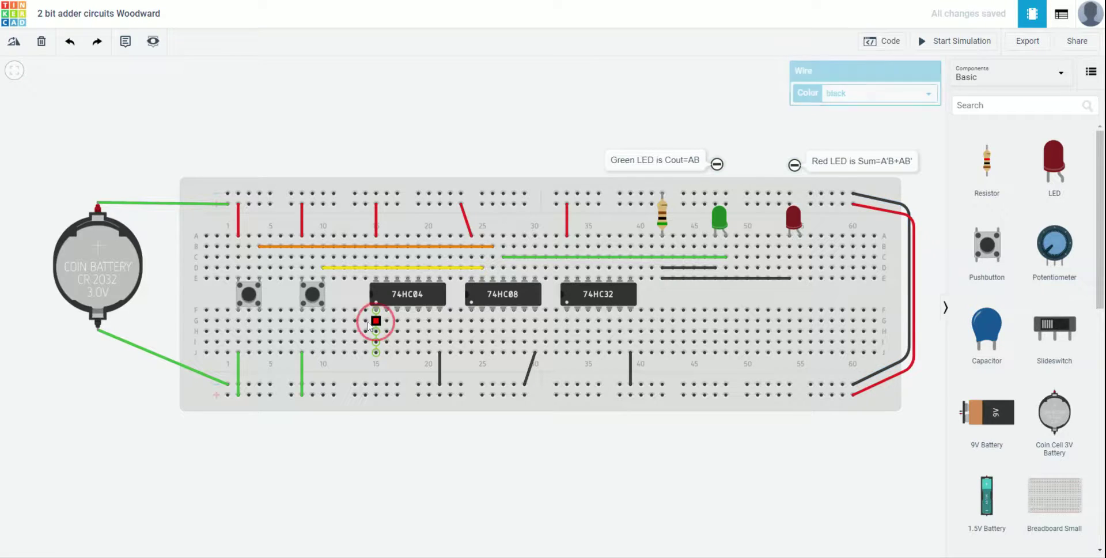
left_click(260, 321)
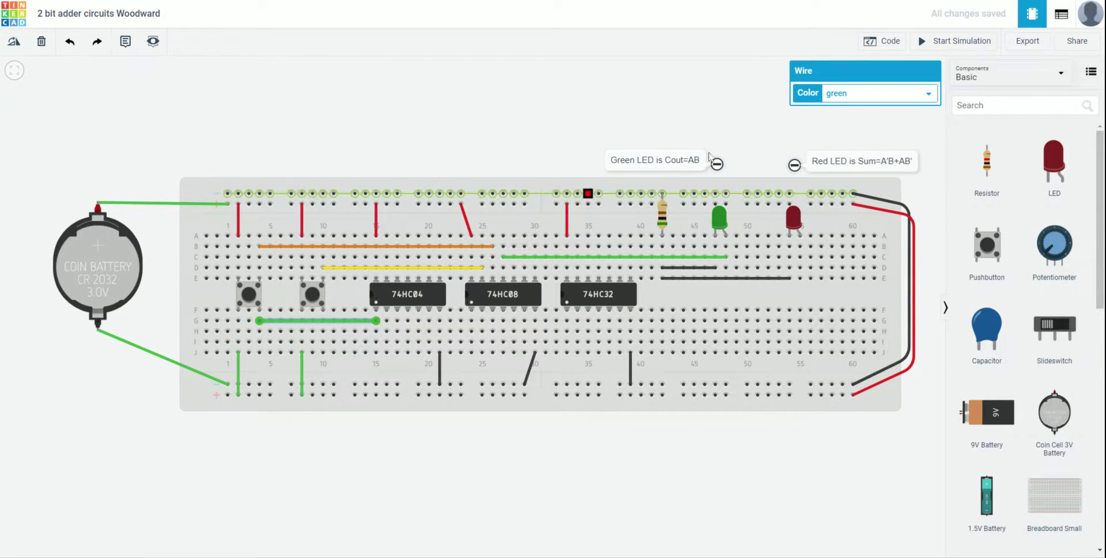
left_click(870, 93)
left_click(864, 132)
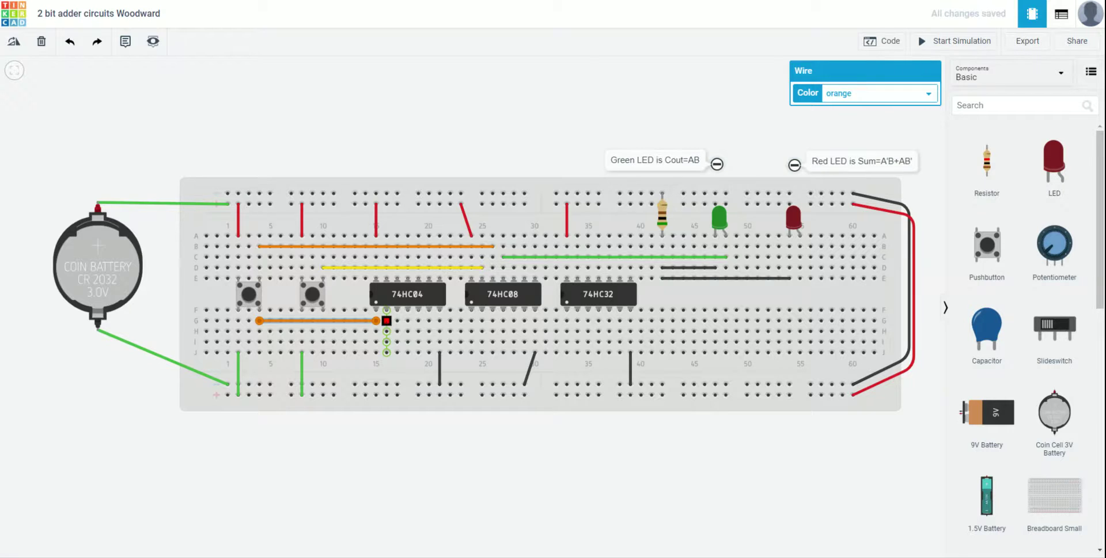
Add a purple row-H wire from the 74HC04 at column 16 to the 74HC08 at column 24.
left_click(387, 330)
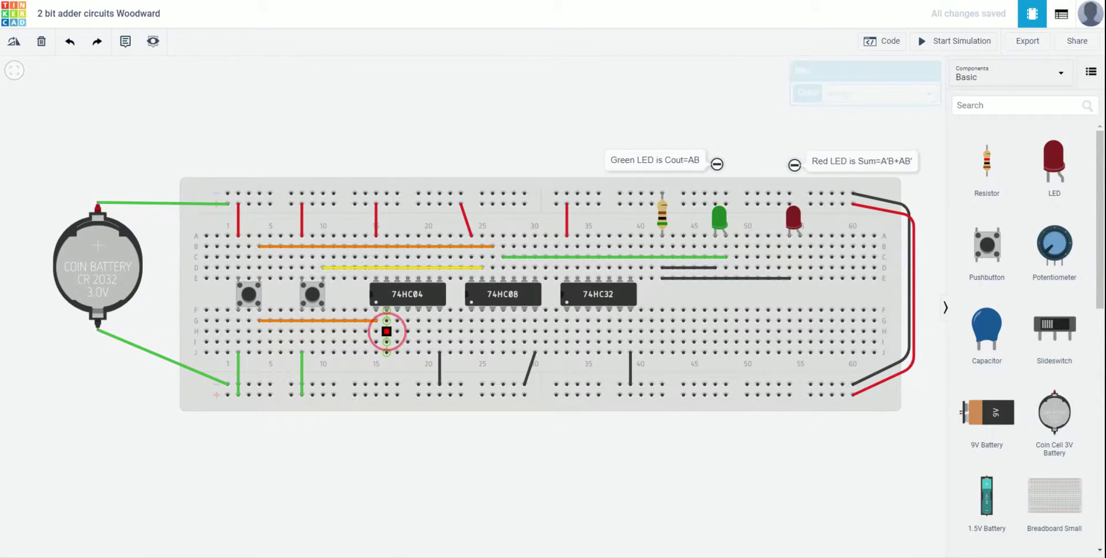
left_click(472, 331)
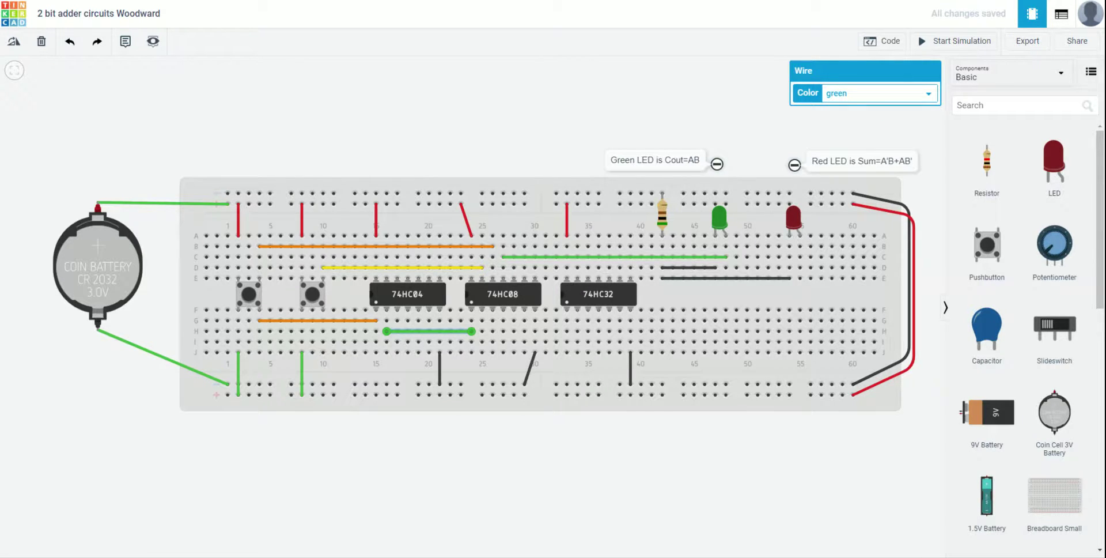
key("Down")
key("Down")
key("Down")
key("ctrl+v")
left_click(463, 333)
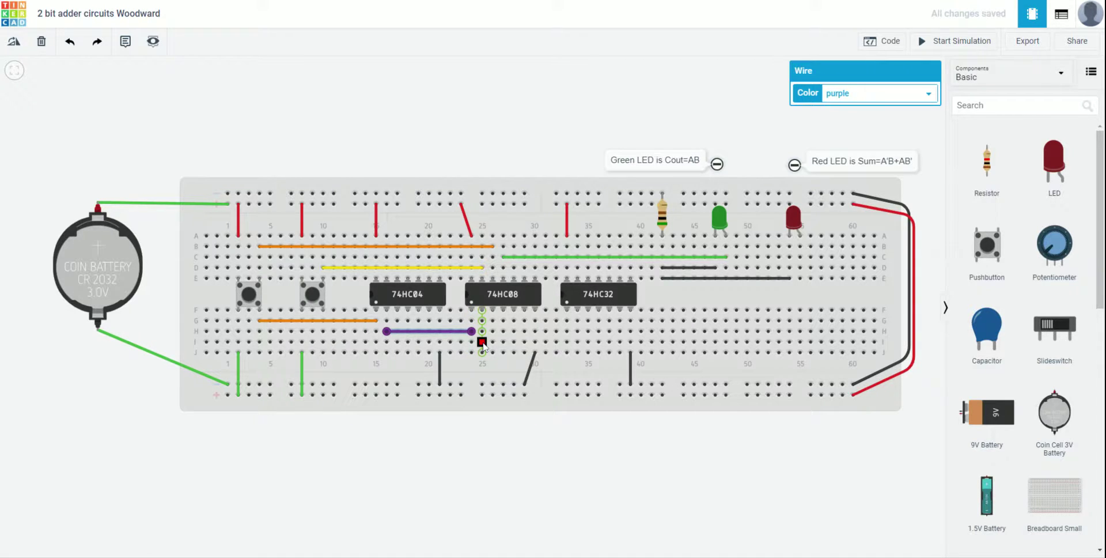
Draw a yellow wire along row I from the 74HC08 at column 25 to column 10.
left_click_drag(482, 345, 323, 342)
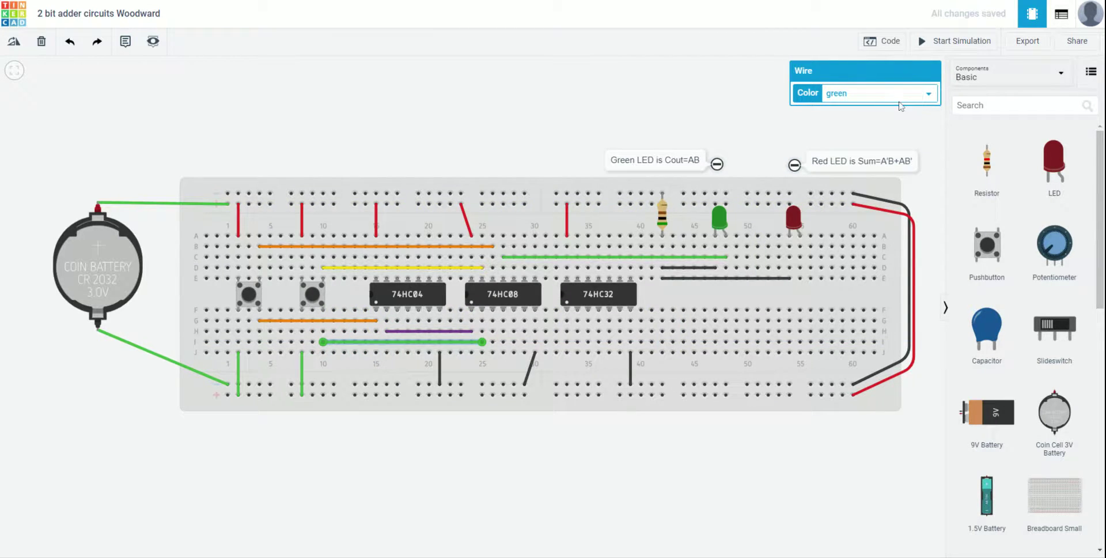
left_click(875, 93)
left_click(864, 144)
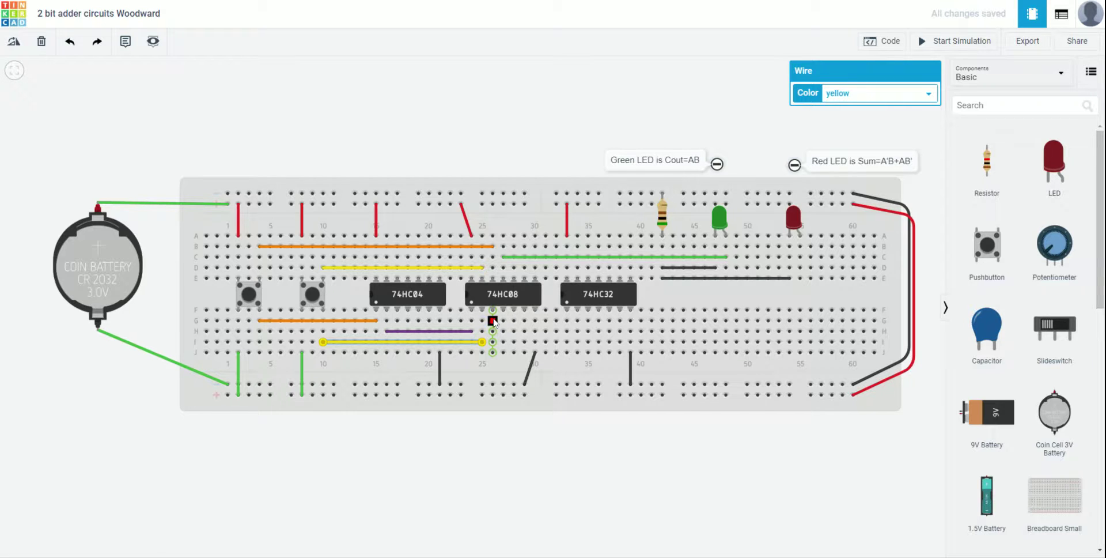
Draw a turquoise row-G wire from the 74HC08 at column 26 to the 74HC32 at column 33.
left_click(492, 320)
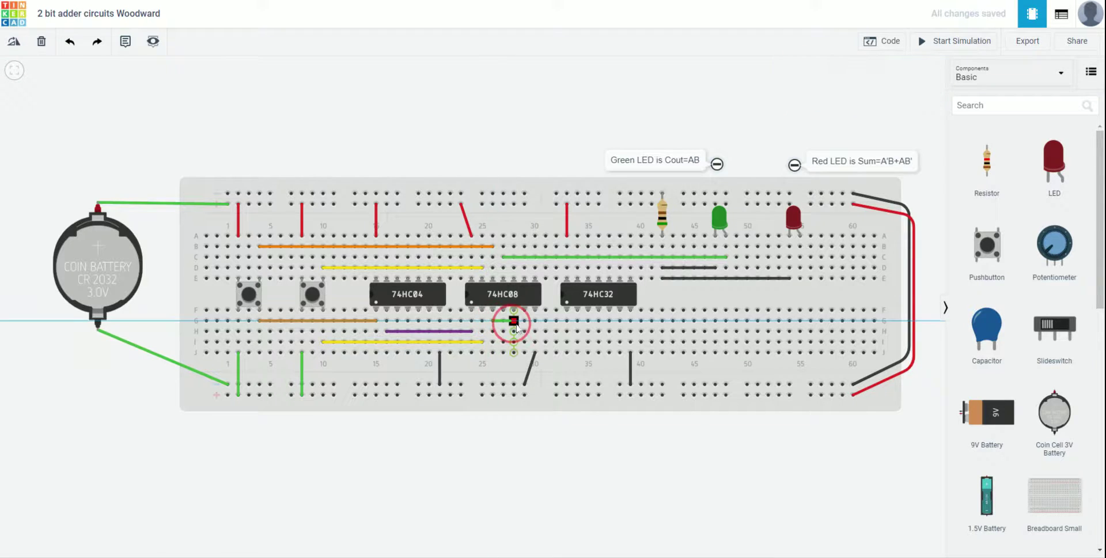
left_click(567, 325)
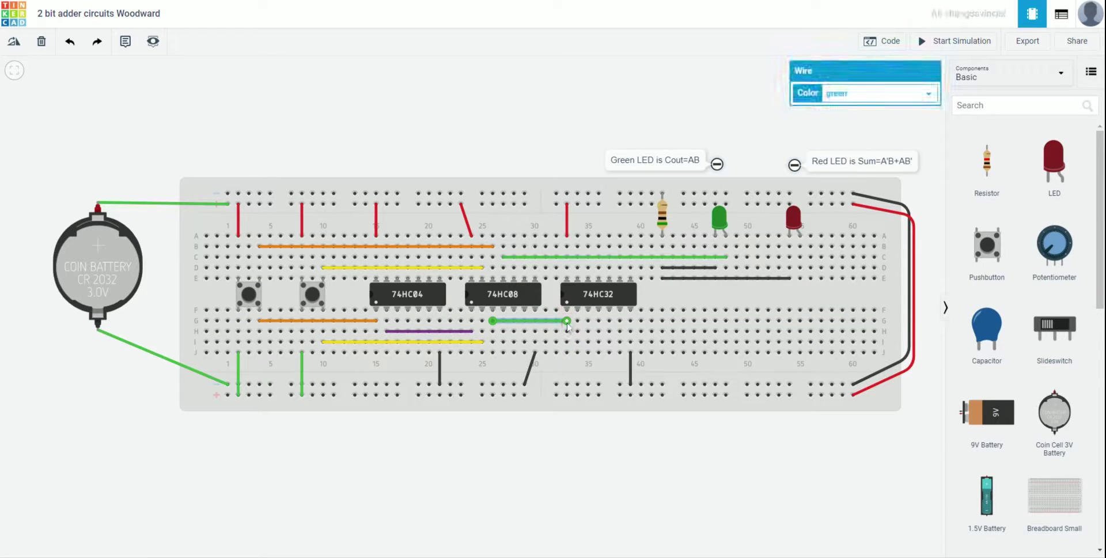
left_click(860, 94)
key("Down")
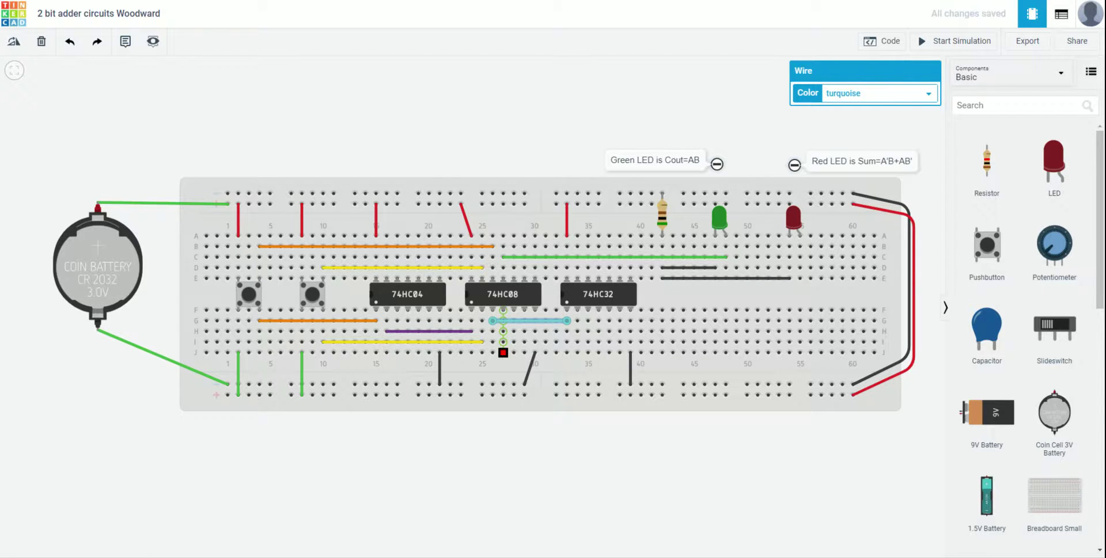
Draw an orange wire along row J from the 74HC08 at column 27 to column 4.
left_click(503, 353)
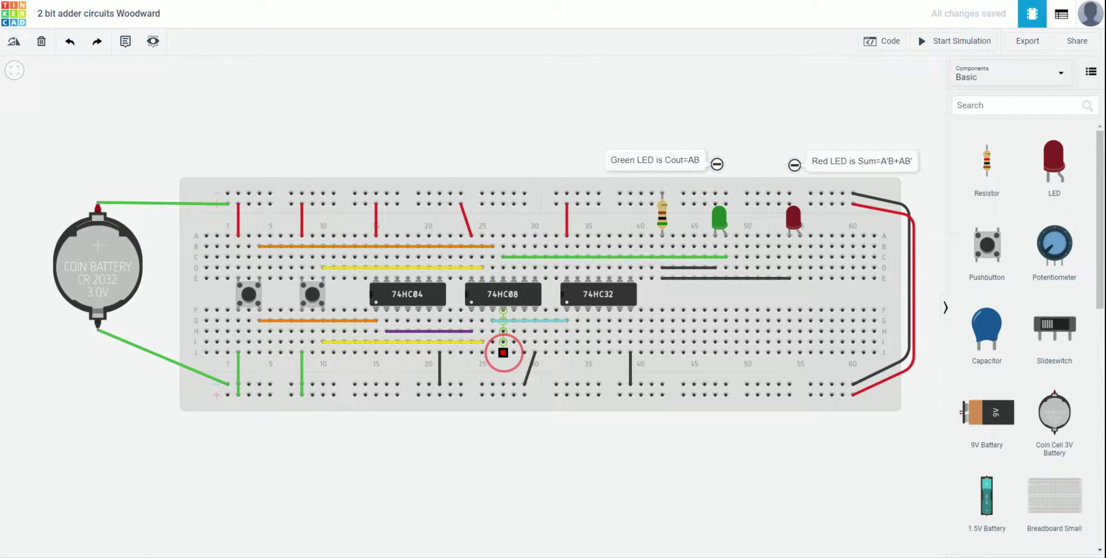
left_click(260, 352)
left_click(850, 94)
left_click(844, 144)
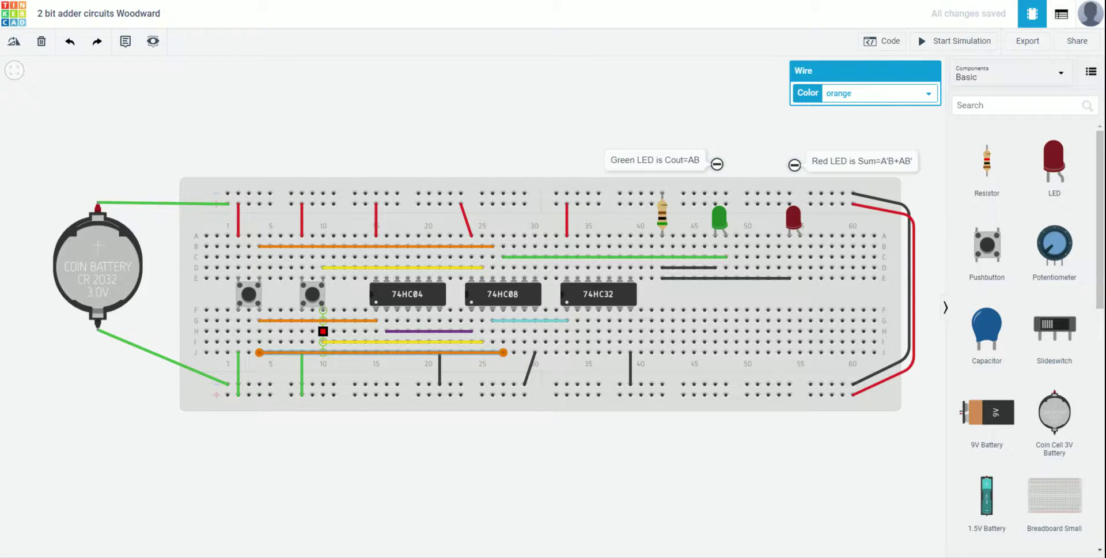
left_click(323, 332)
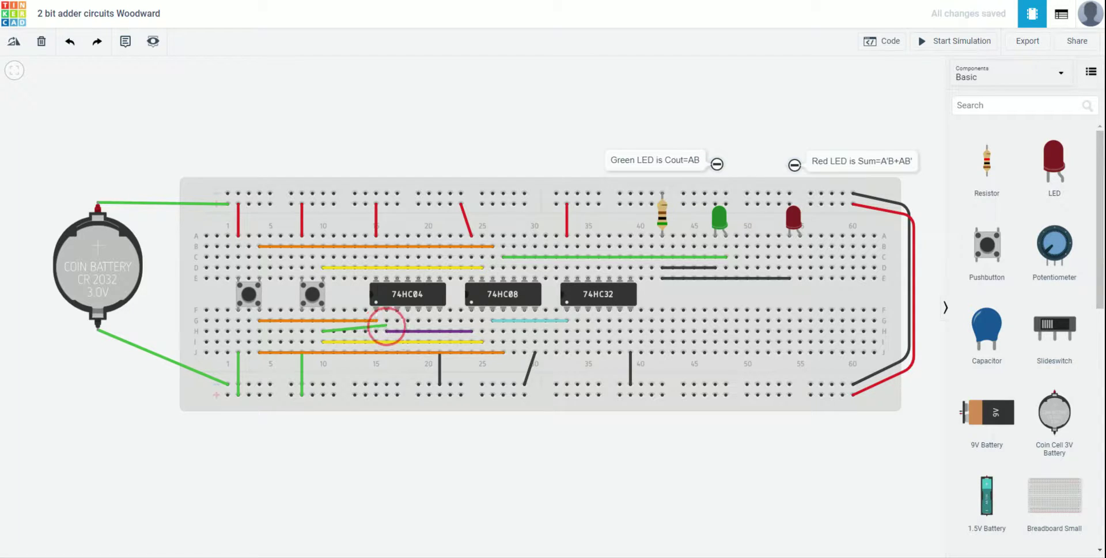
Finish a yellow wire from H10 to the 74HC04 at G17, and draw a wire from G18 to the 74HC08 at H28.
left_click(397, 322)
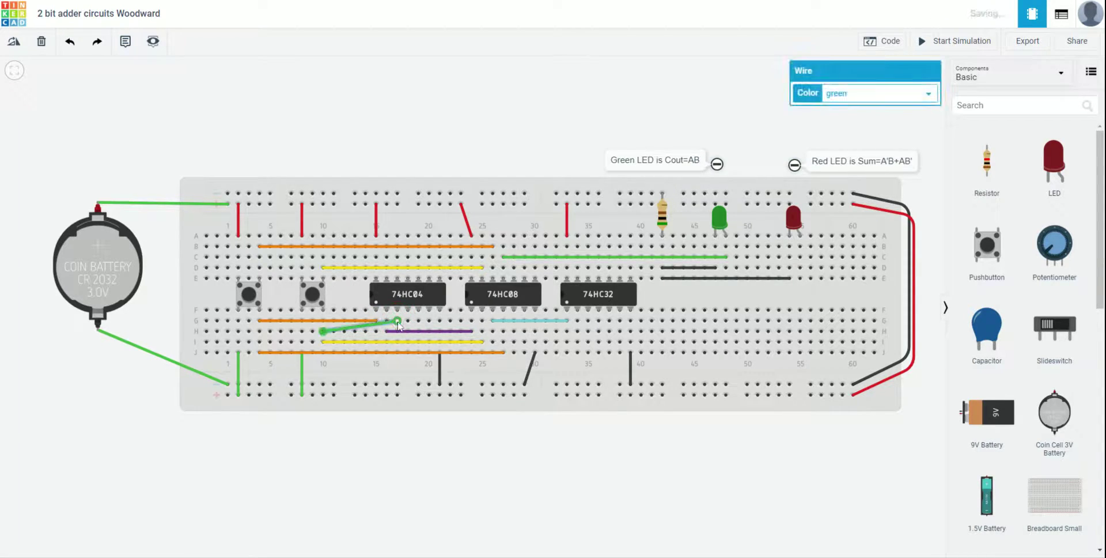
left_click(852, 107)
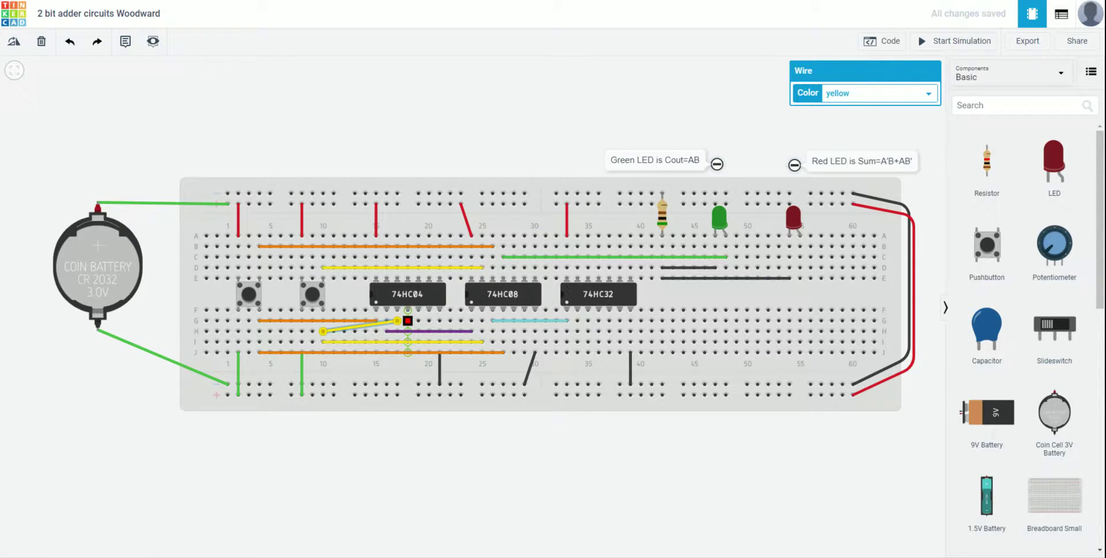
left_click(408, 320)
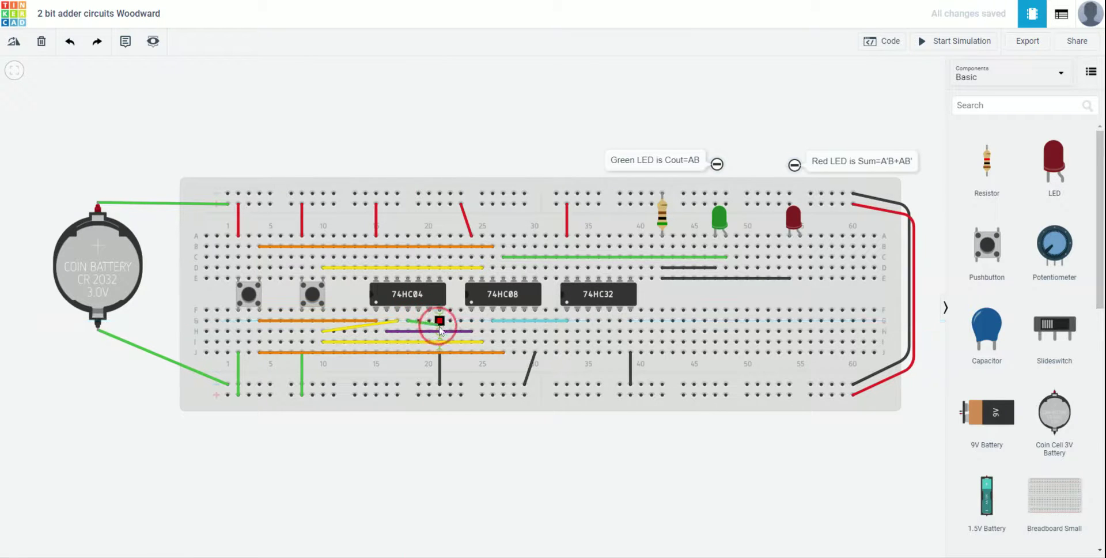
left_click(460, 332)
left_click_drag(461, 332, 513, 332)
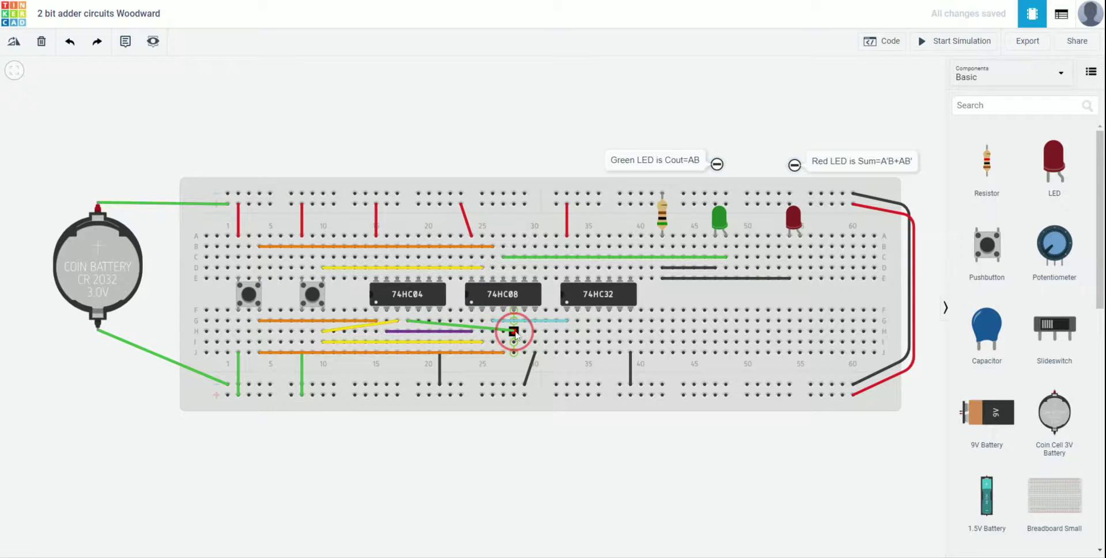
left_click(514, 333)
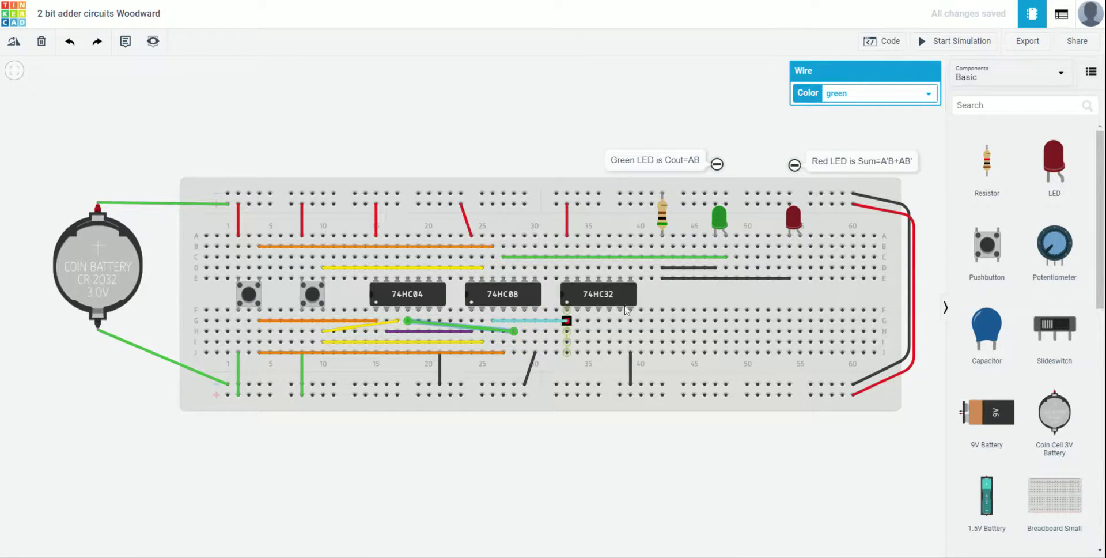
left_click(844, 94)
Make the G18–H28 wire pink and add a blue row-H wire from column 29 to 34.
left_click(830, 230)
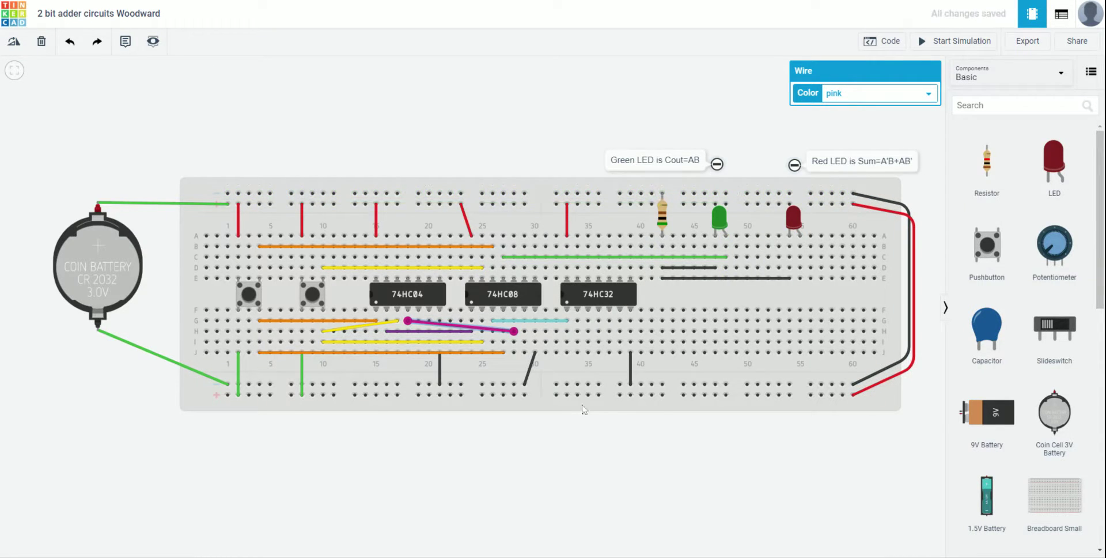
left_click(570, 458)
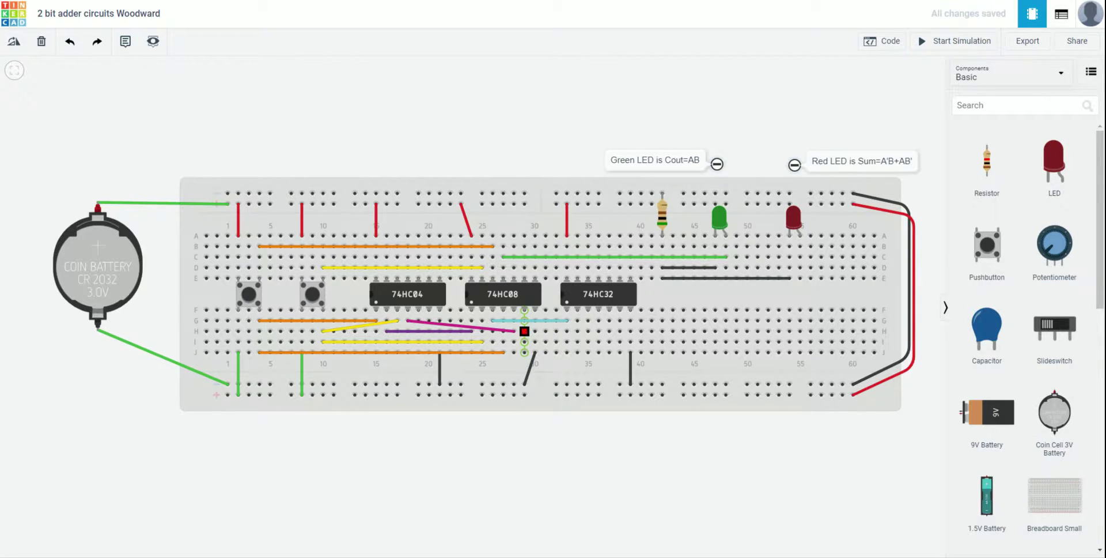
left_click_drag(524, 330, 578, 334)
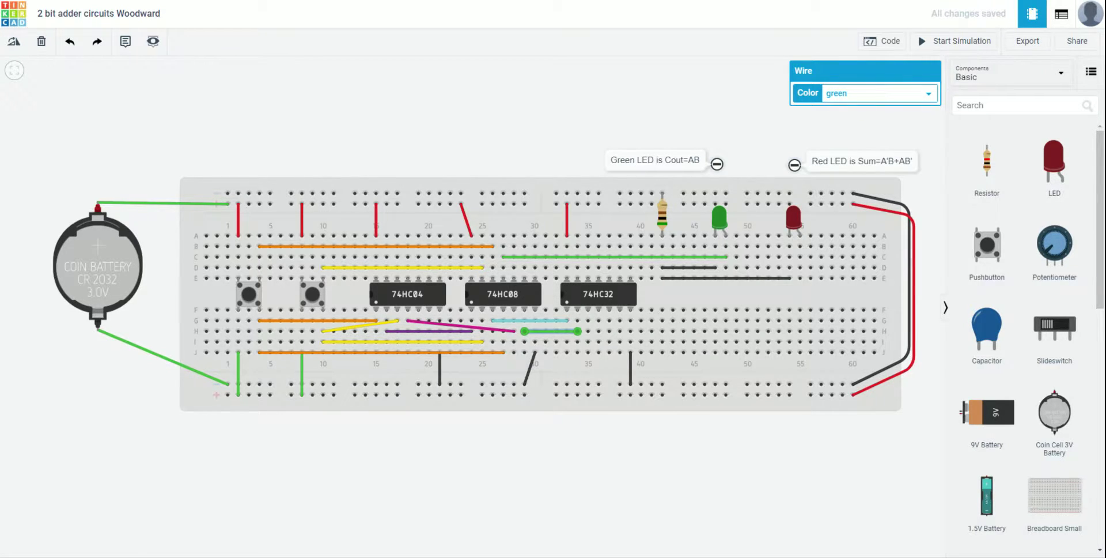
key("Down")
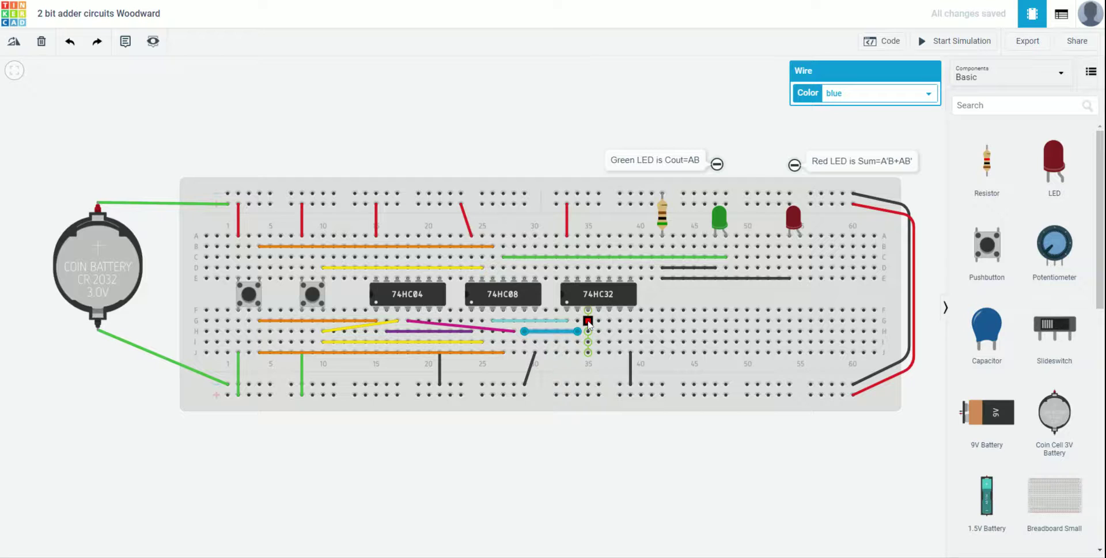
Run a green wire from the 74HC32 output at G35, bending at G54, up to E55.
left_click(588, 321)
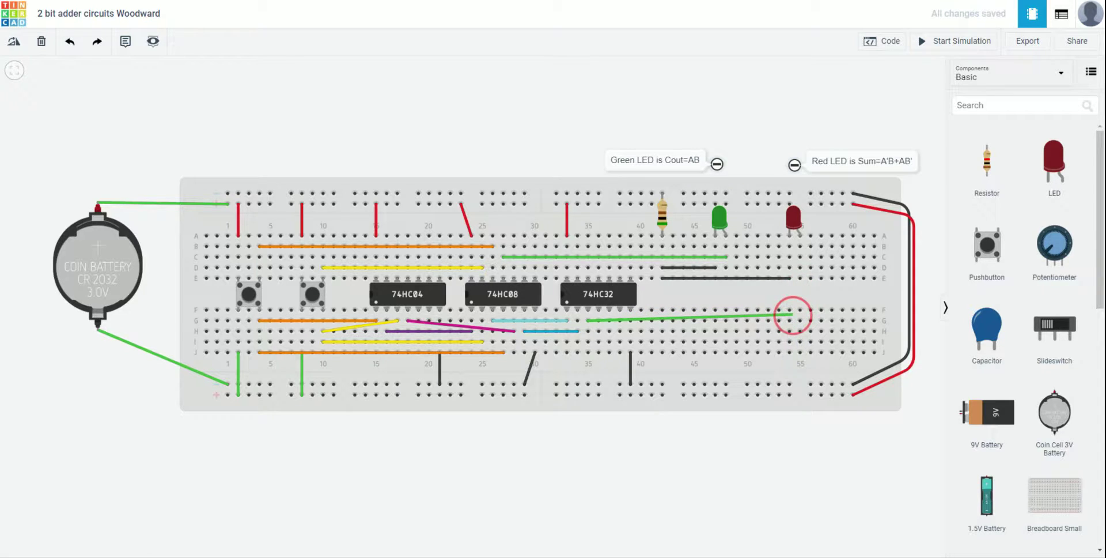
left_click(795, 317)
left_click(800, 278)
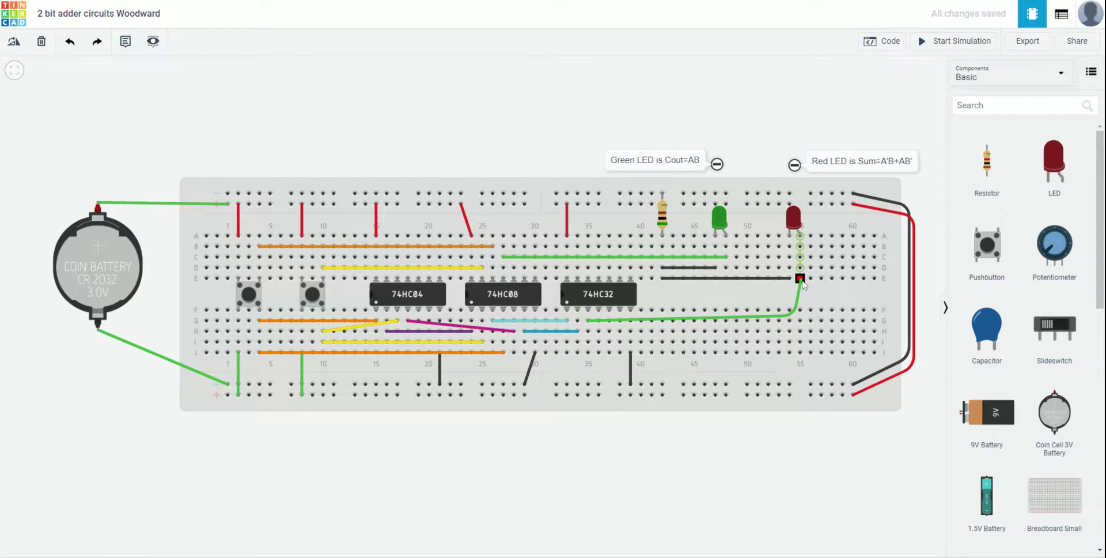
left_click(800, 280)
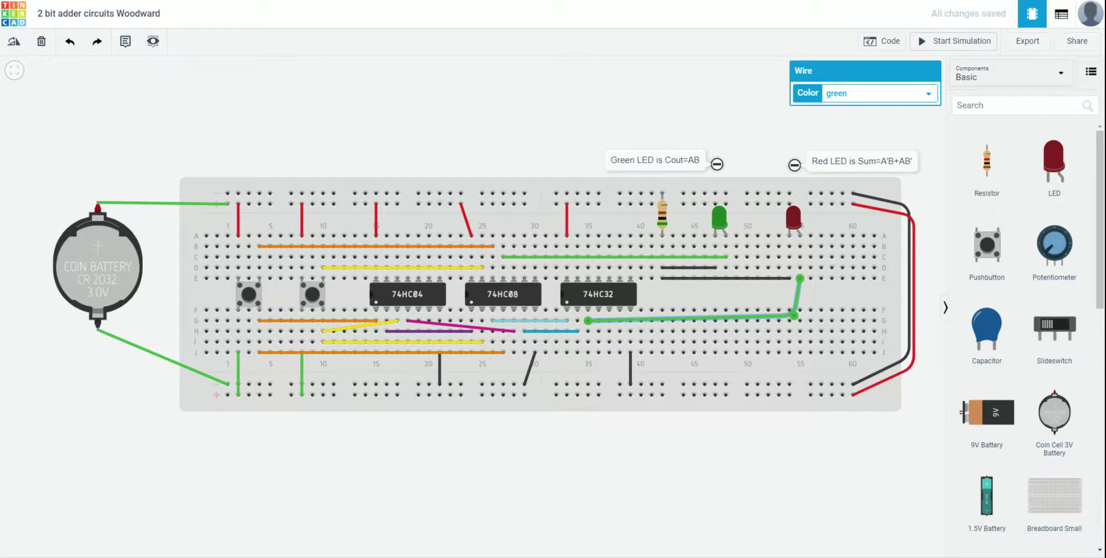
Run the simulation and test each pushbutton alone and both together, watching the sum and carry LEDs.
left_click(943, 46)
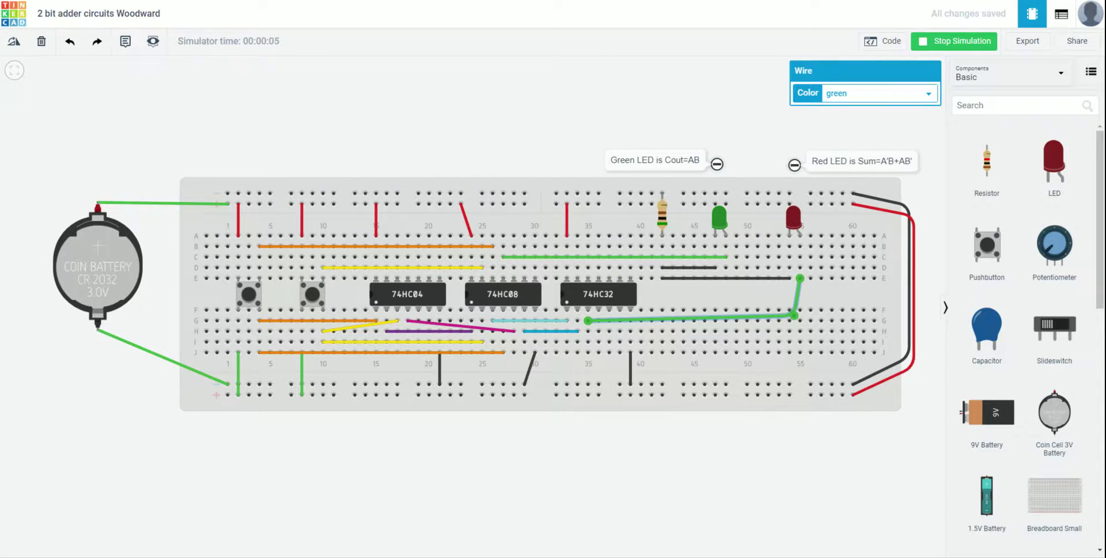
left_click(253, 299)
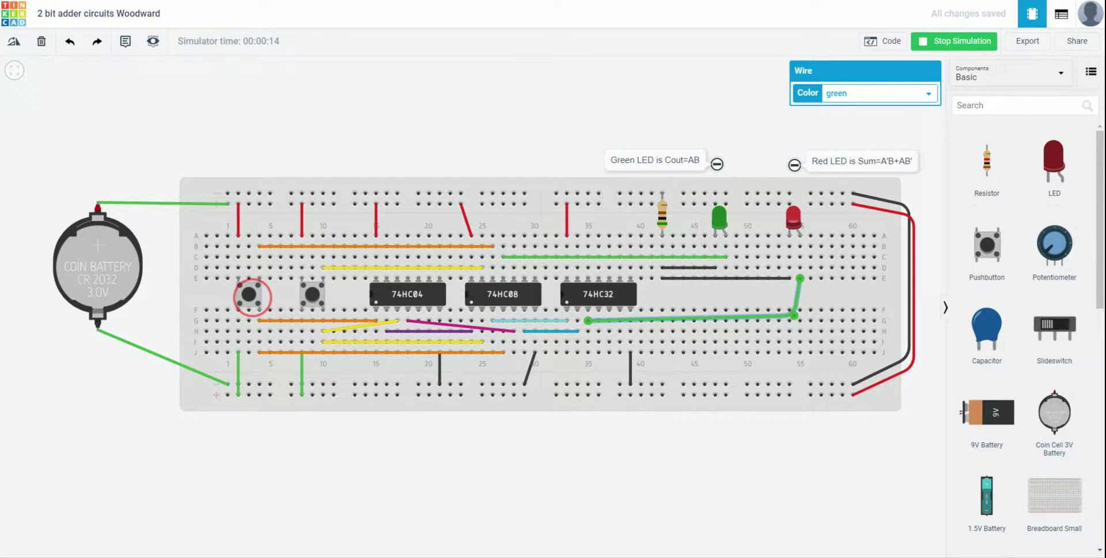
left_click_drag(249, 295, 260, 301)
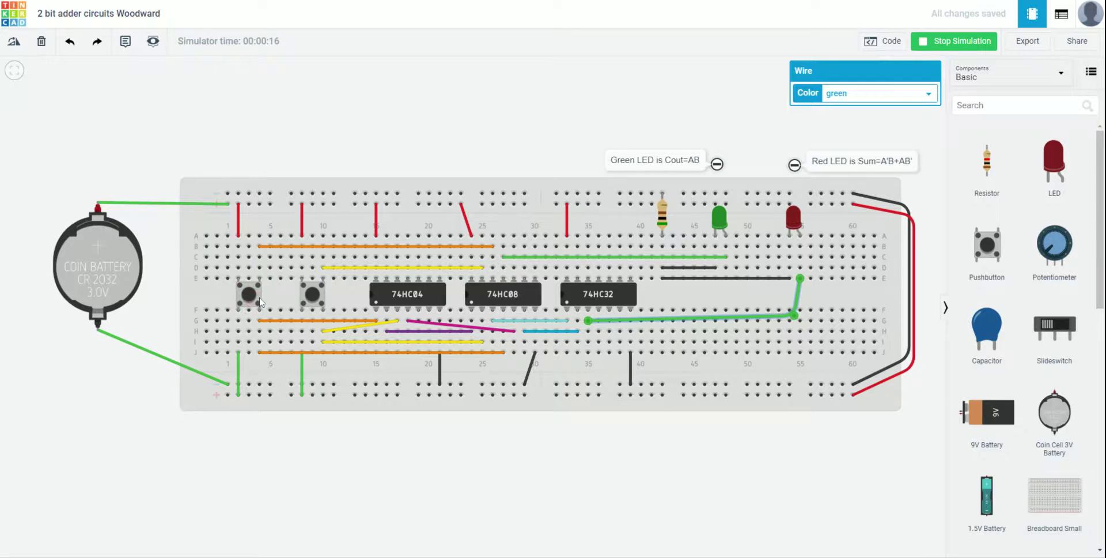
left_click(315, 300)
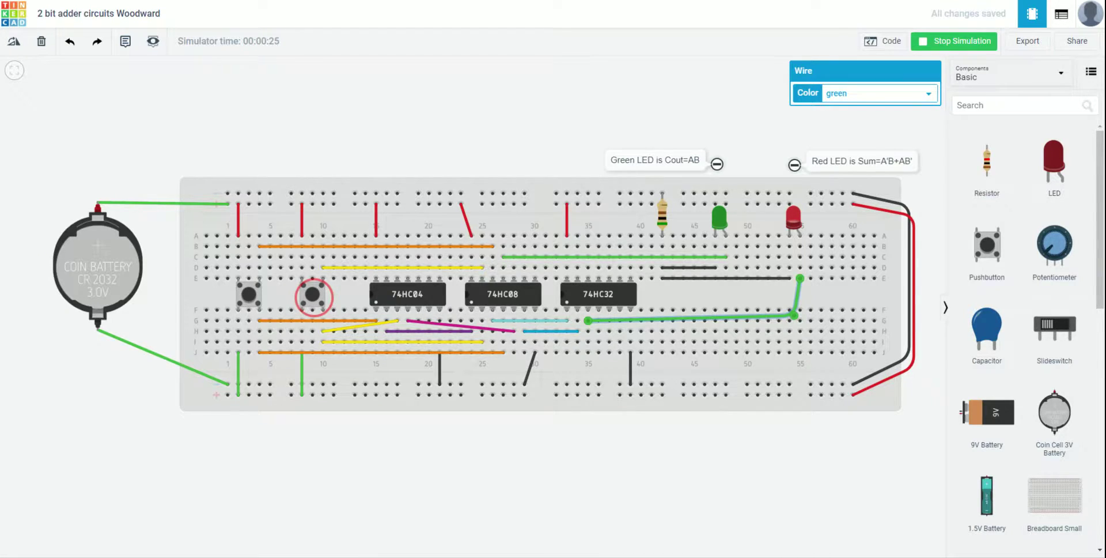
left_click_drag(312, 295, 311, 295)
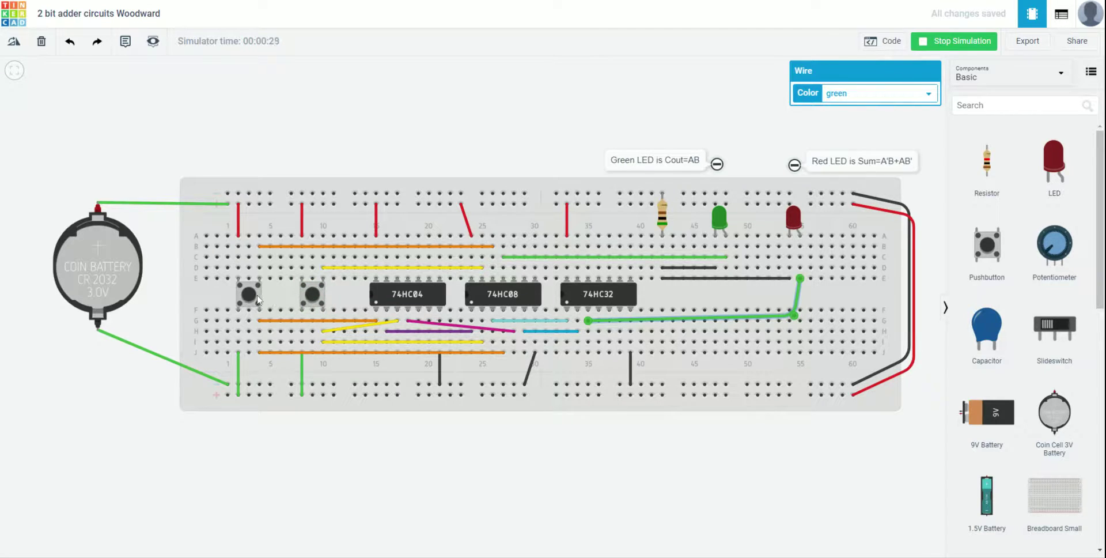
left_click_drag(249, 297, 312, 295)
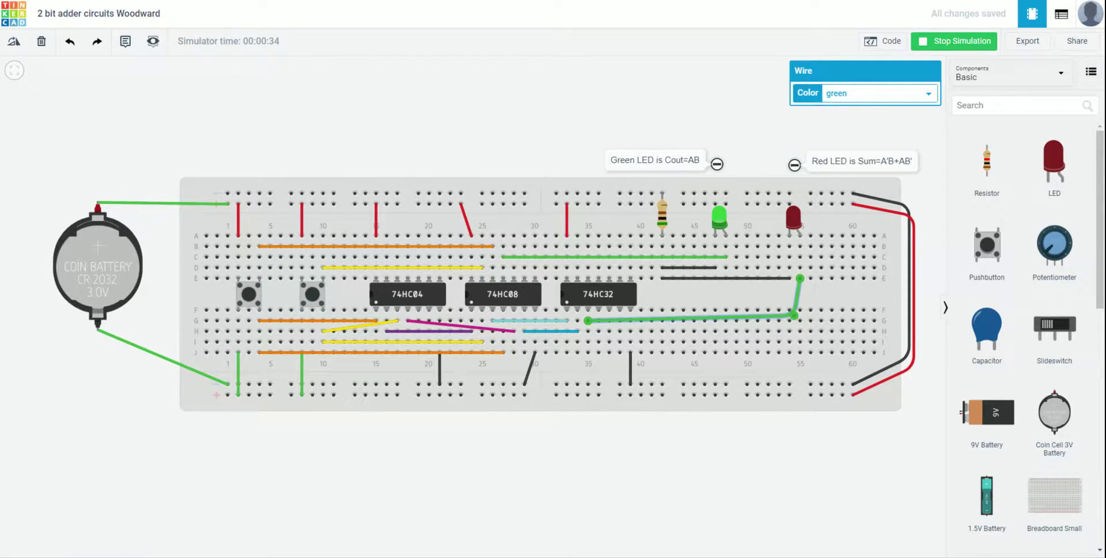